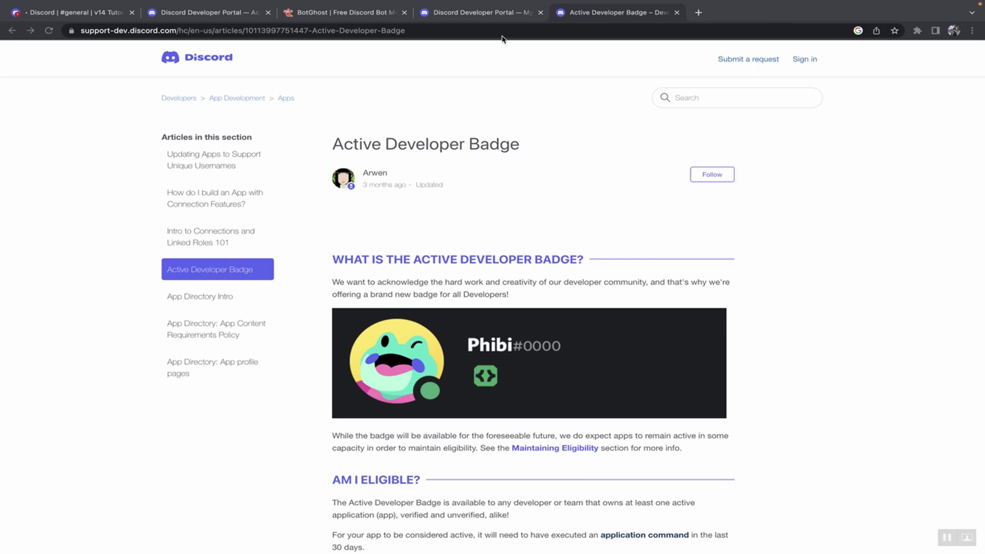
Switch to the Developer Portal's Applications page listing the four existing apps.
{"action": "left_click", "coordinate": [491, 13]}
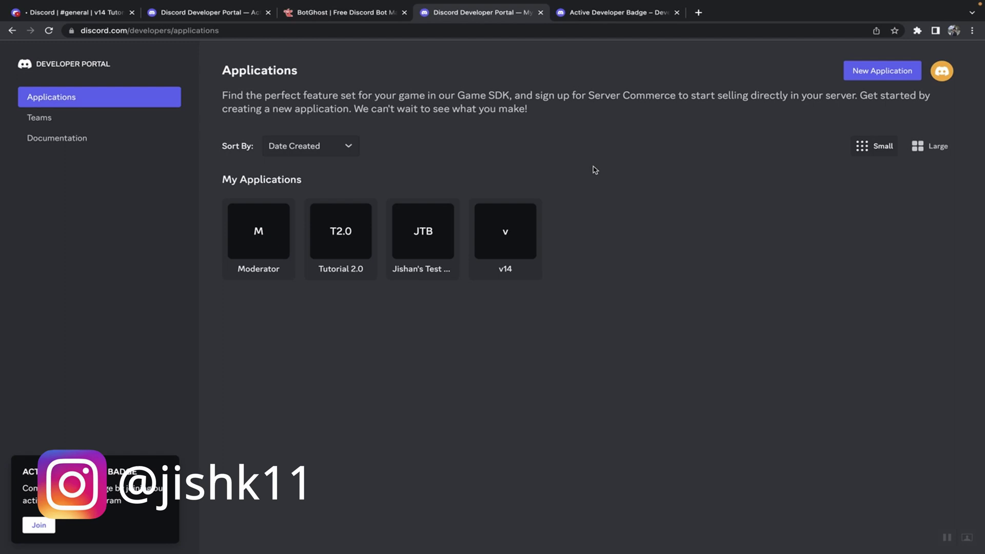
Create a new application named 'test', accepting the developer terms of service.
{"action": "left_click", "coordinate": [879, 76]}
{"action": "left_click", "coordinate": [478, 309]}
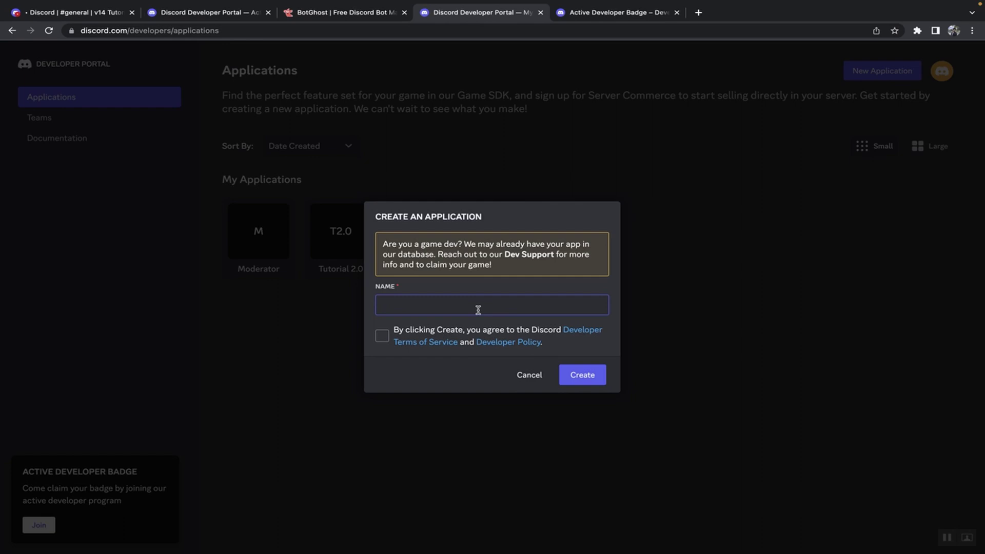
{"action": "type", "text": "test"}
{"action": "left_click", "coordinate": [381, 335]}
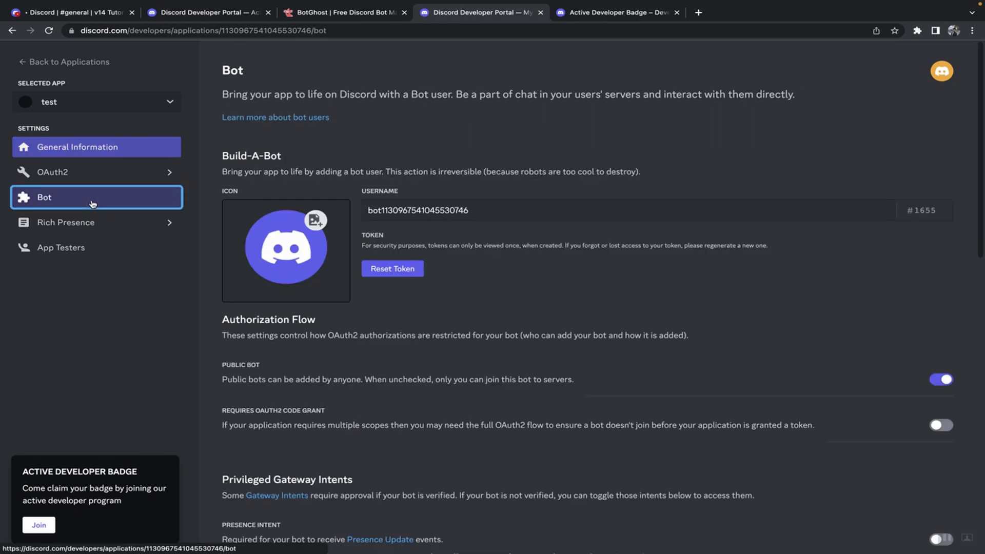
Enable Presence, Server Members and Message Content intents, turn off Public Bot, and save.
{"action": "scroll", "coordinate": [443, 346], "scroll_direction": "down", "scroll_amount": 5}
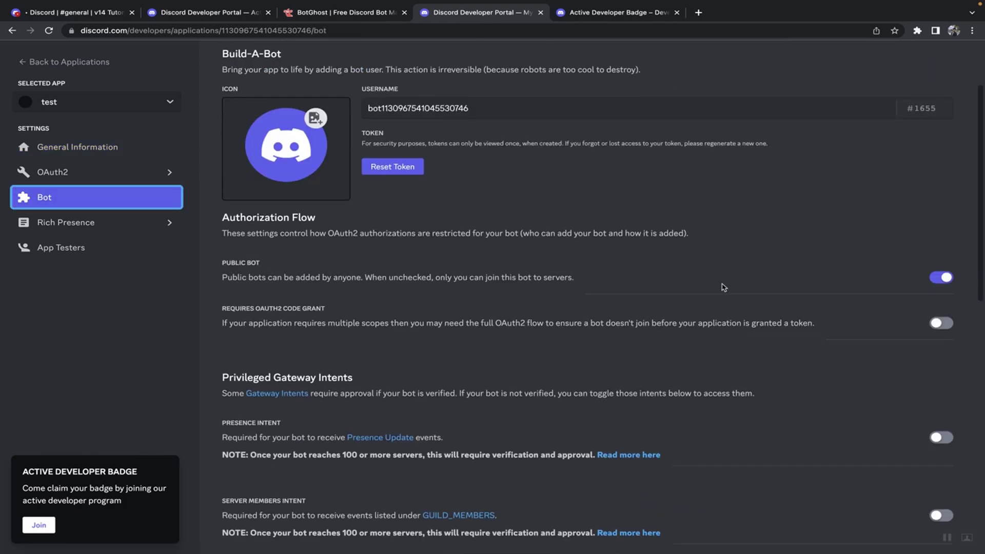
{"action": "left_click", "coordinate": [942, 278]}
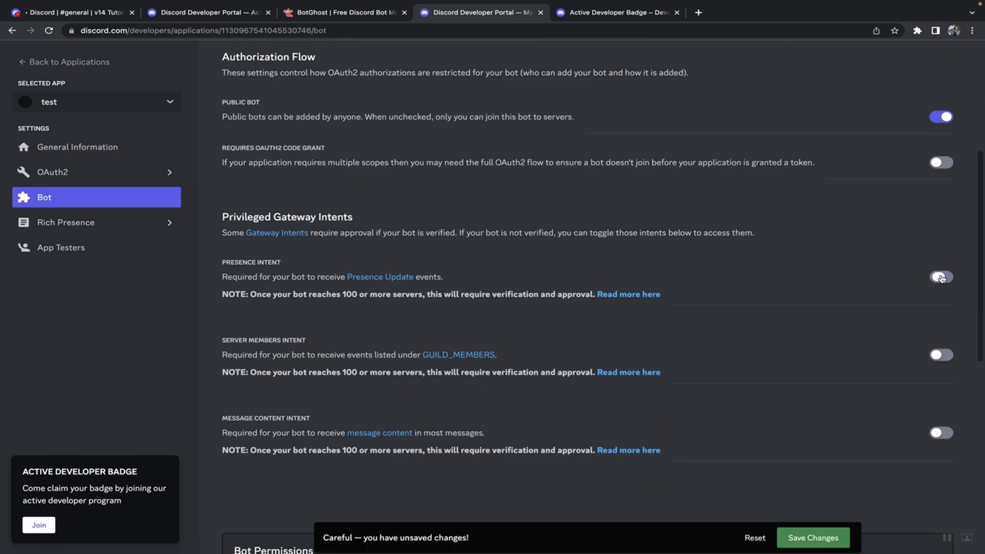
{"action": "left_click", "coordinate": [942, 354]}
{"action": "left_click", "coordinate": [941, 433]}
{"action": "scroll", "coordinate": [898, 233], "scroll_direction": "up", "scroll_amount": 1}
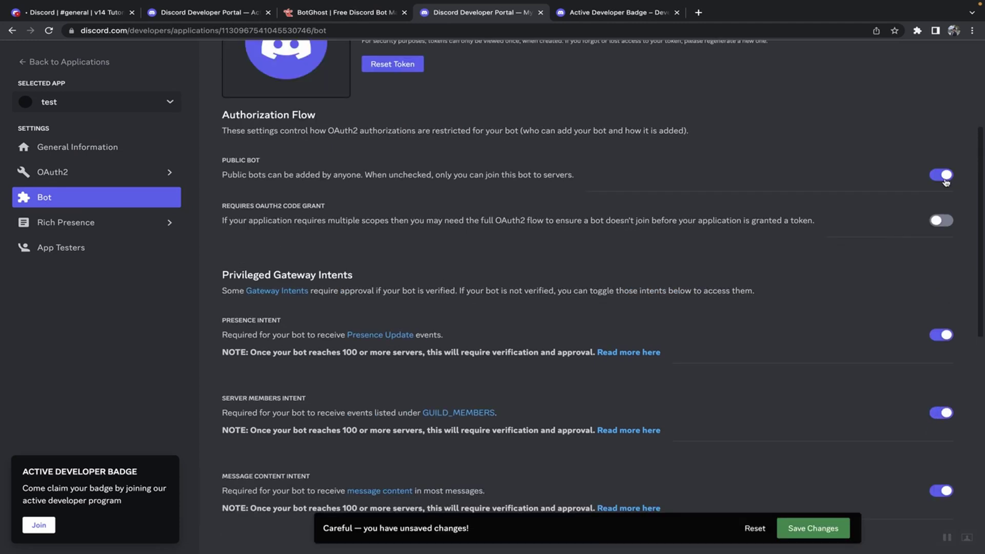
{"action": "left_click", "coordinate": [944, 175]}
{"action": "left_click", "coordinate": [813, 528]}
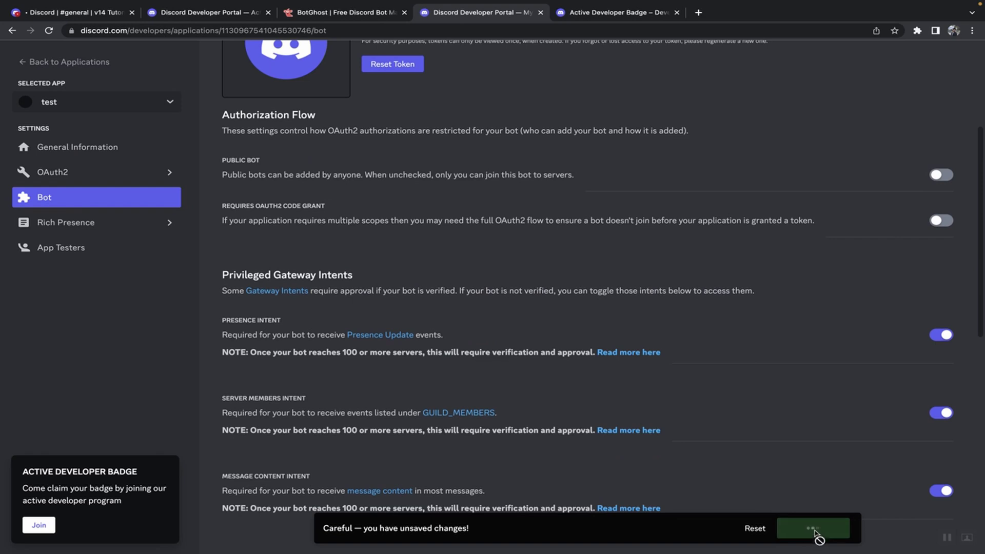
{"action": "scroll", "coordinate": [775, 362], "scroll_direction": "up", "scroll_amount": 2}
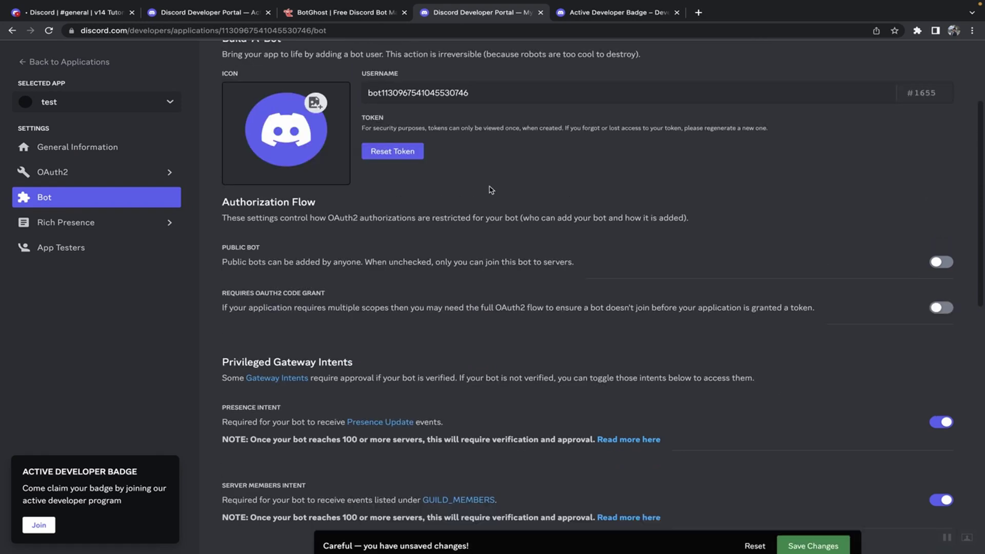
Reset the test bot's token, confirm the replacement, and copy the new token.
{"action": "left_click", "coordinate": [402, 152]}
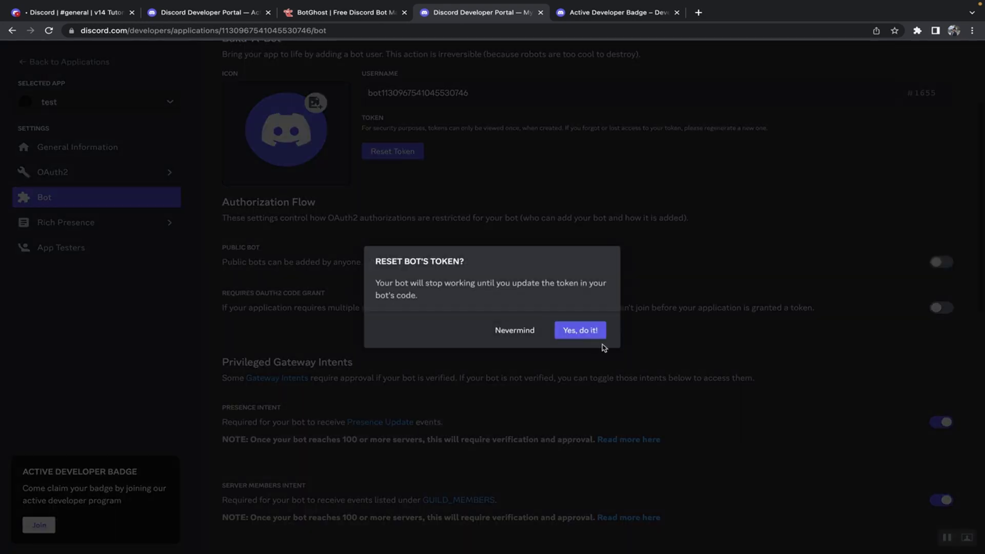
{"action": "left_click", "coordinate": [590, 333]}
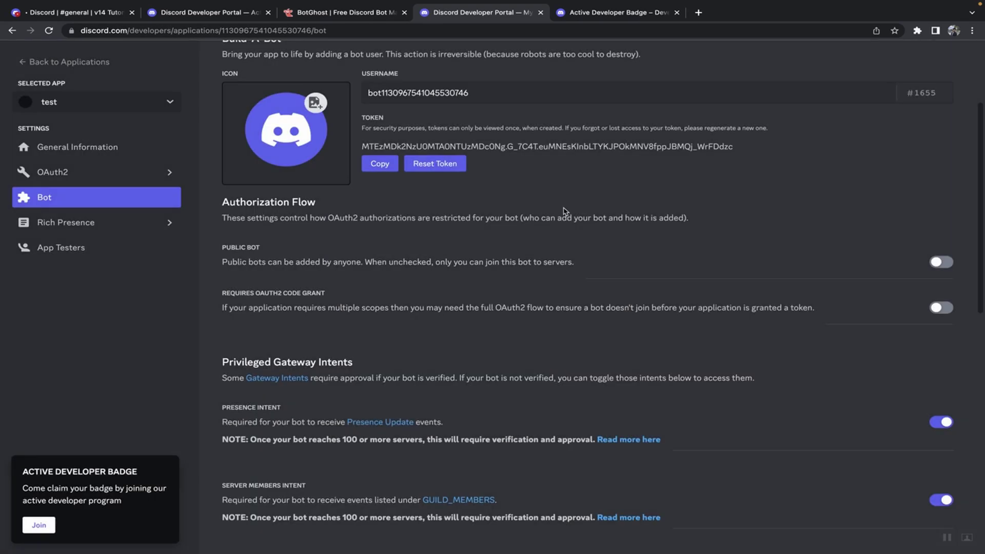
{"action": "left_click", "coordinate": [380, 163]}
{"action": "scroll", "coordinate": [595, 188], "scroll_direction": "up", "scroll_amount": 1}
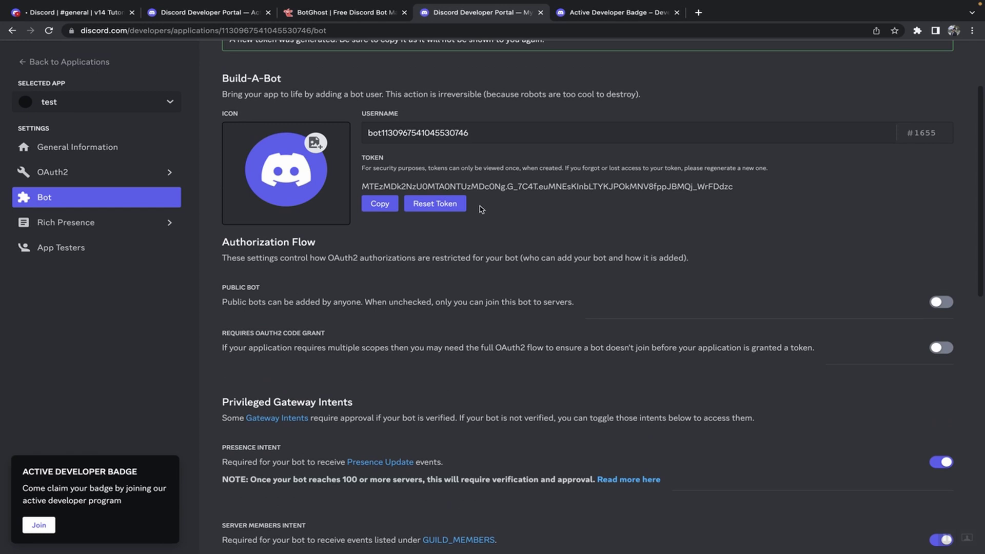
{"action": "left_click", "coordinate": [379, 208]}
{"action": "left_click", "coordinate": [417, 128]}
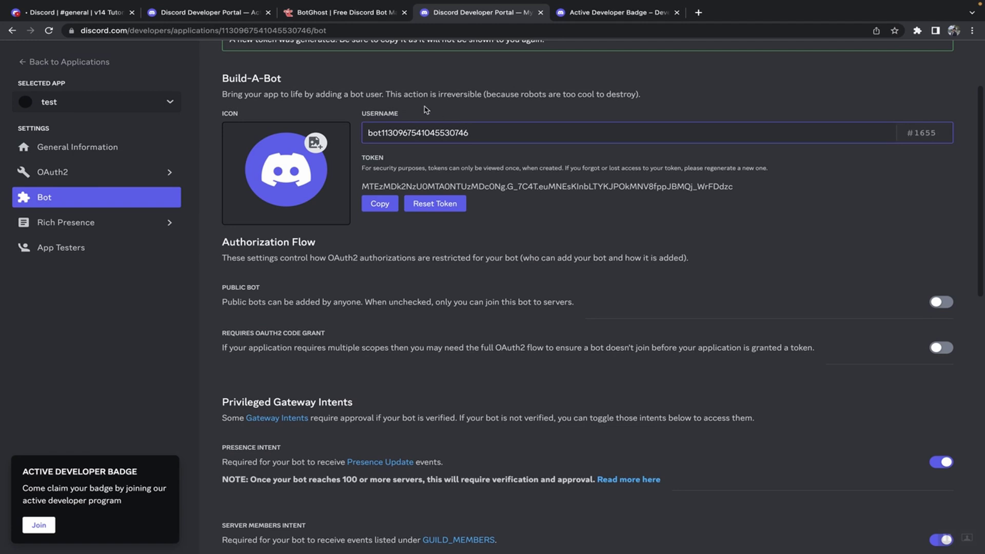
Paste the copied token into BotGhost's Bot Token field and create the bot.
{"action": "left_click", "coordinate": [339, 12]}
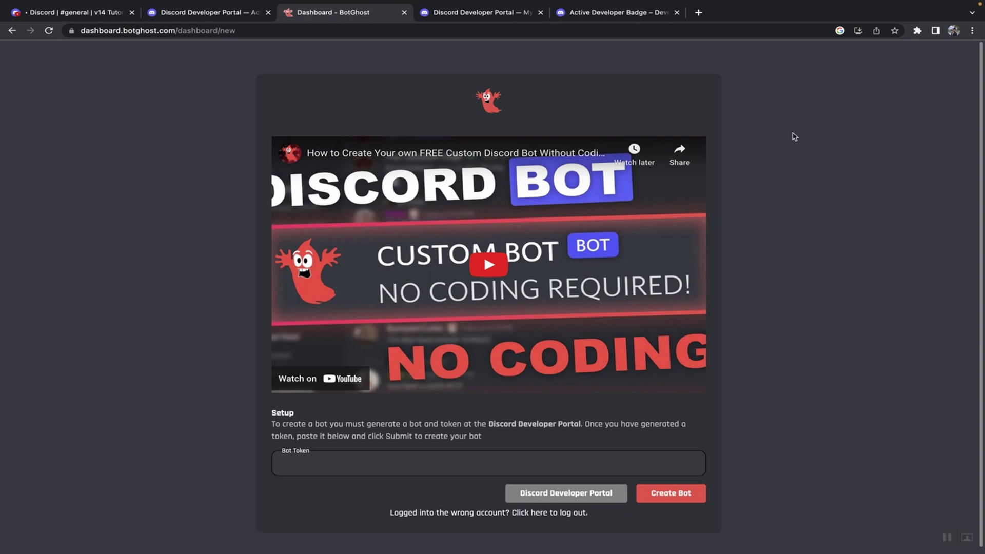
{"action": "left_click", "coordinate": [395, 462]}
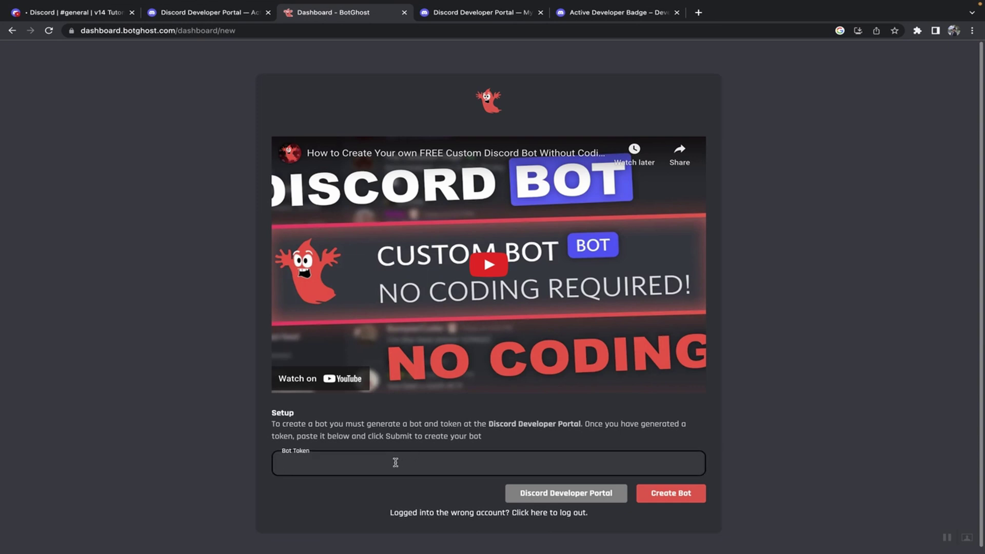
{"action": "key", "text": "ctrl+v"}
{"action": "left_click", "coordinate": [668, 494]}
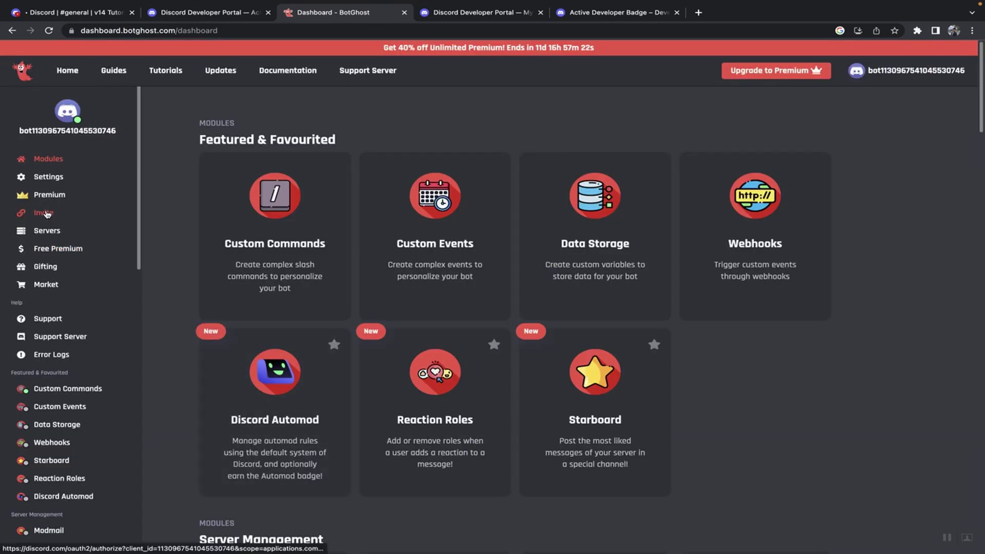
{"action": "left_click", "coordinate": [86, 19]}
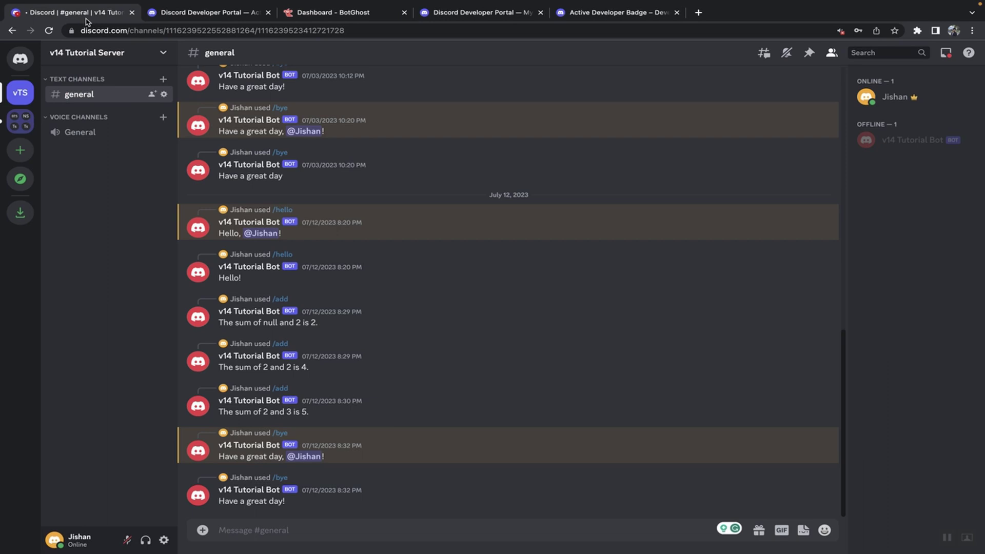
Create a new server from scratch, set up for a club or community.
{"action": "left_click", "coordinate": [18, 151]}
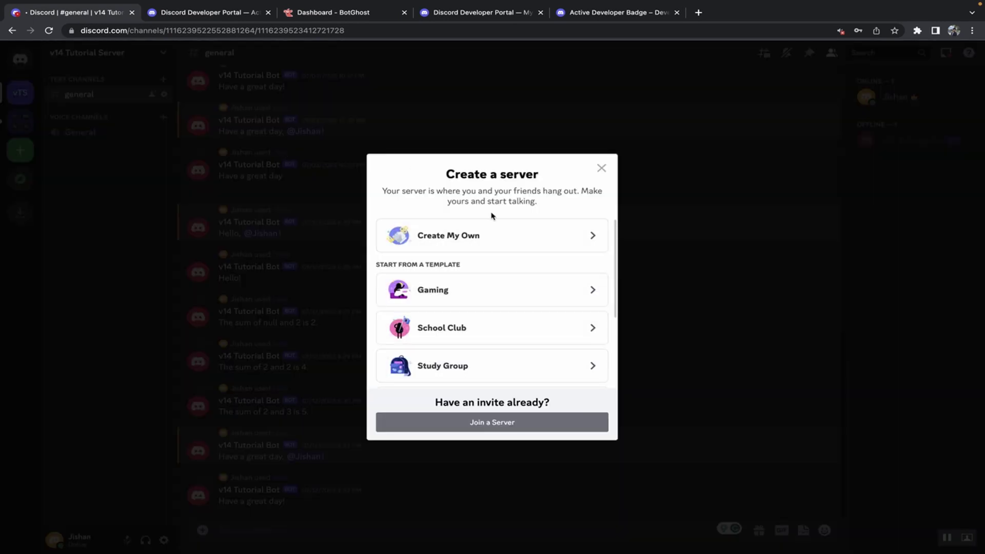
{"action": "left_click", "coordinate": [488, 236]}
{"action": "left_click", "coordinate": [488, 314]}
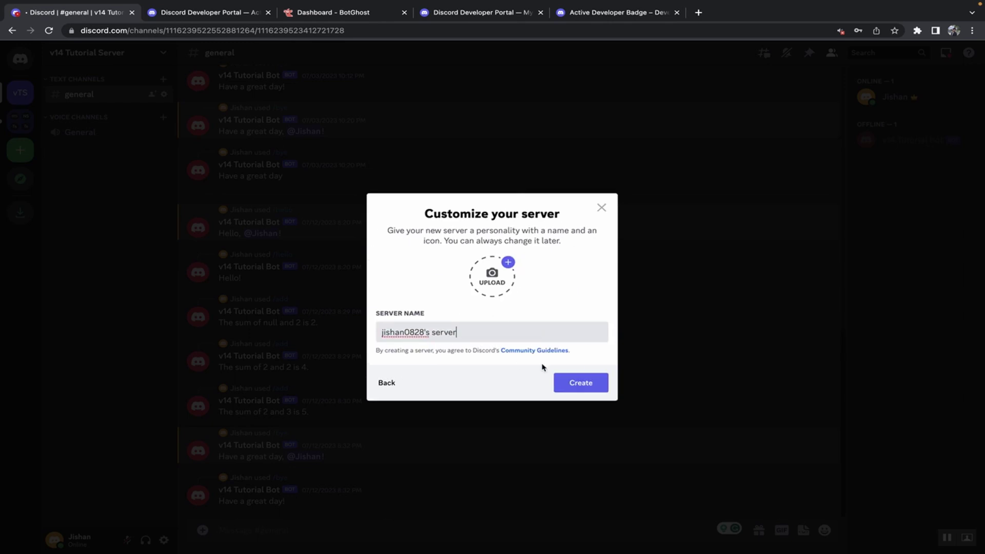
{"action": "left_click", "coordinate": [580, 385]}
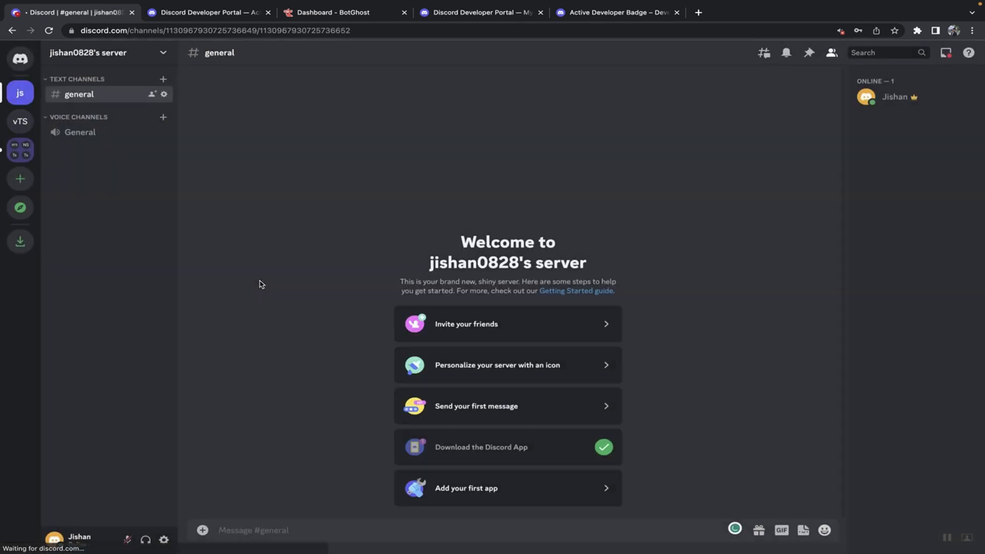
Enable Community on the server with verified email required and media scanning for all members.
{"action": "right_click", "coordinate": [19, 95]}
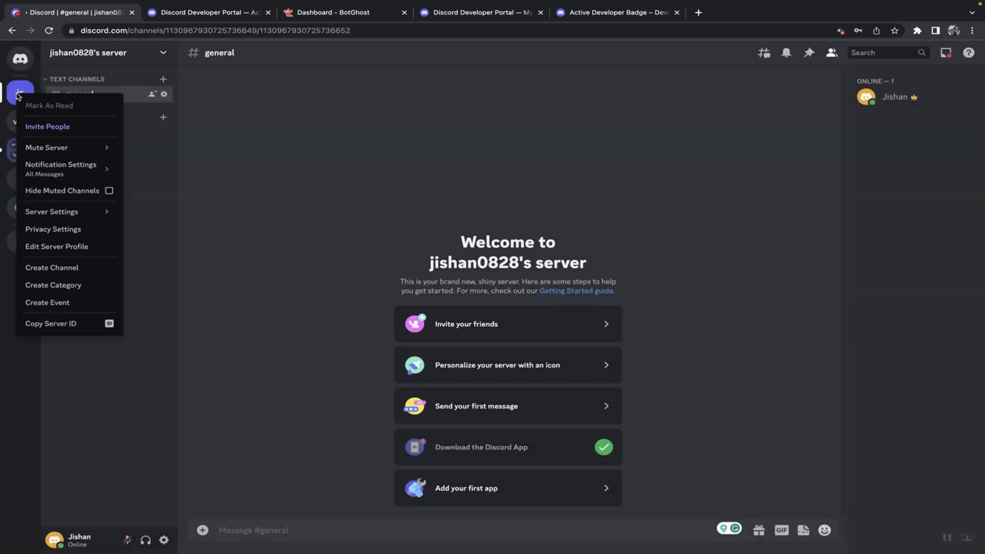
{"action": "left_click", "coordinate": [70, 211]}
{"action": "left_click", "coordinate": [251, 404]}
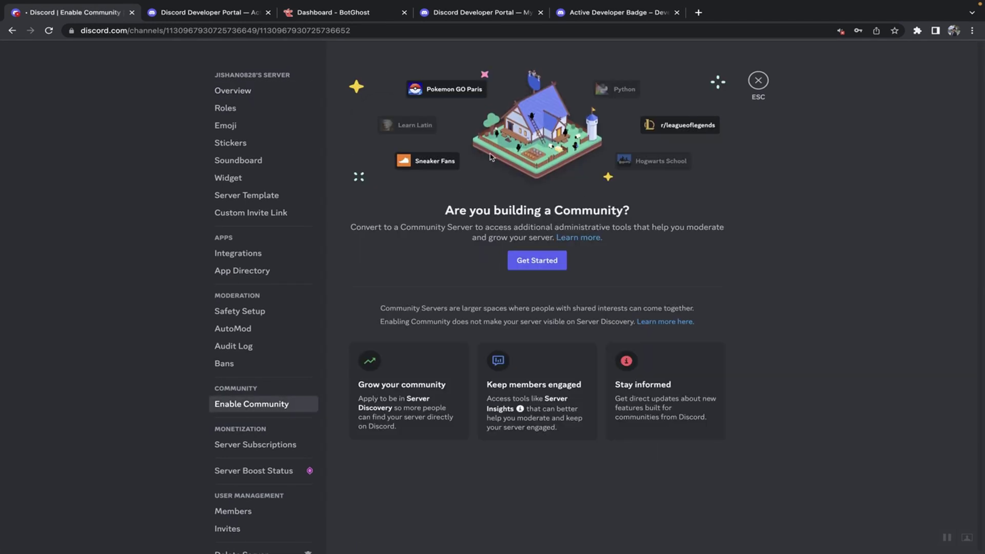
{"action": "left_click", "coordinate": [537, 260]}
{"action": "left_click", "coordinate": [478, 314]}
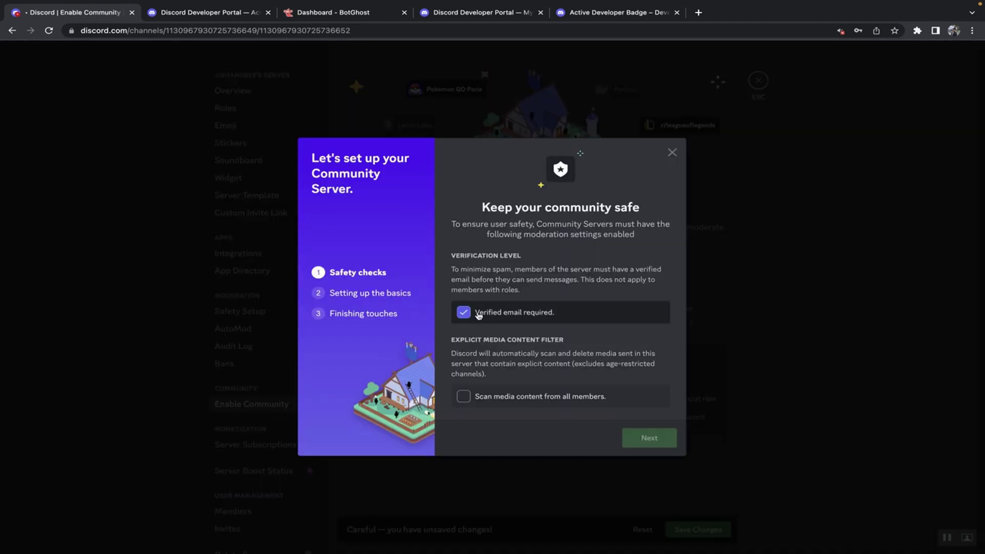
{"action": "left_click", "coordinate": [501, 402]}
{"action": "left_click", "coordinate": [660, 446]}
{"action": "left_click", "coordinate": [660, 447]}
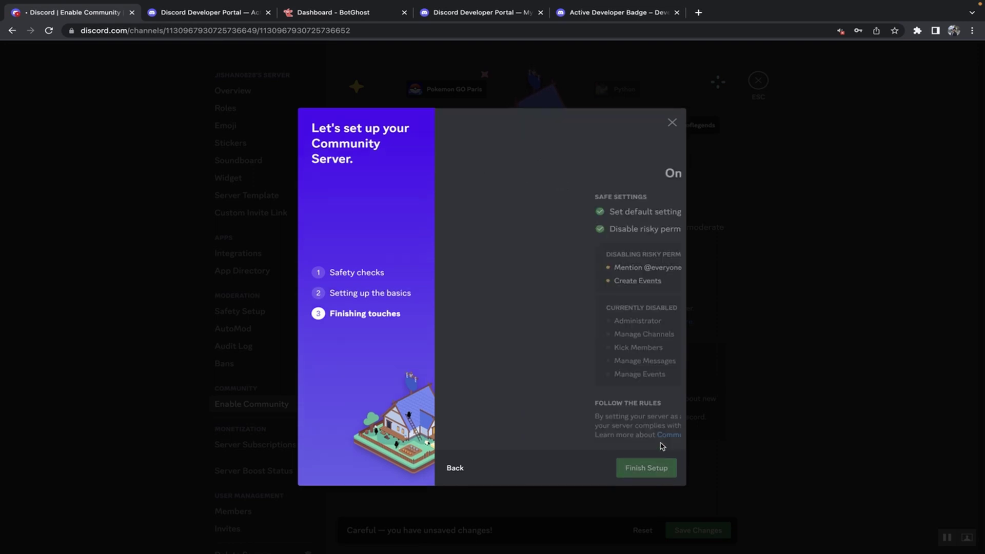
{"action": "left_click", "coordinate": [563, 454]}
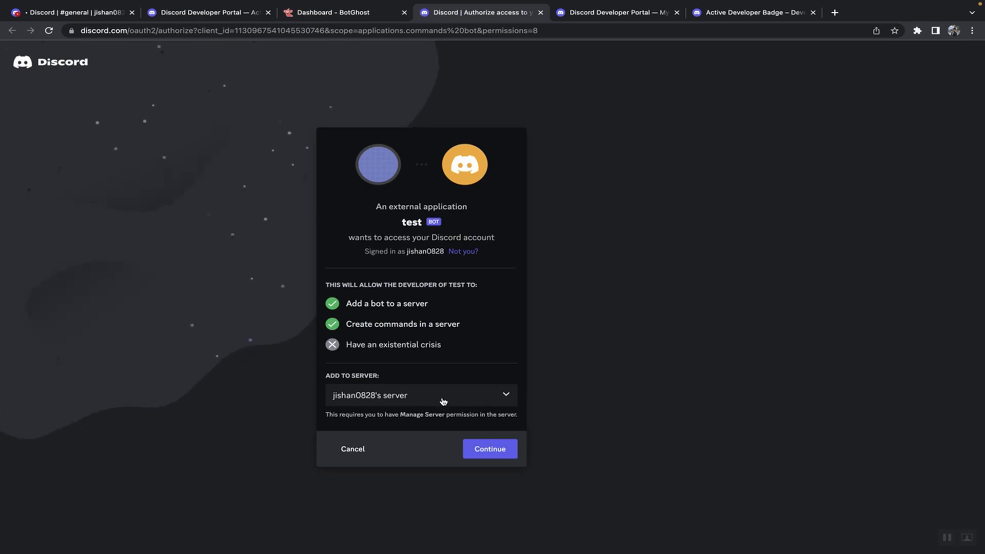
Authorize the test bot with Administrator permission and pass the hCaptcha check.
{"action": "left_click", "coordinate": [496, 453]}
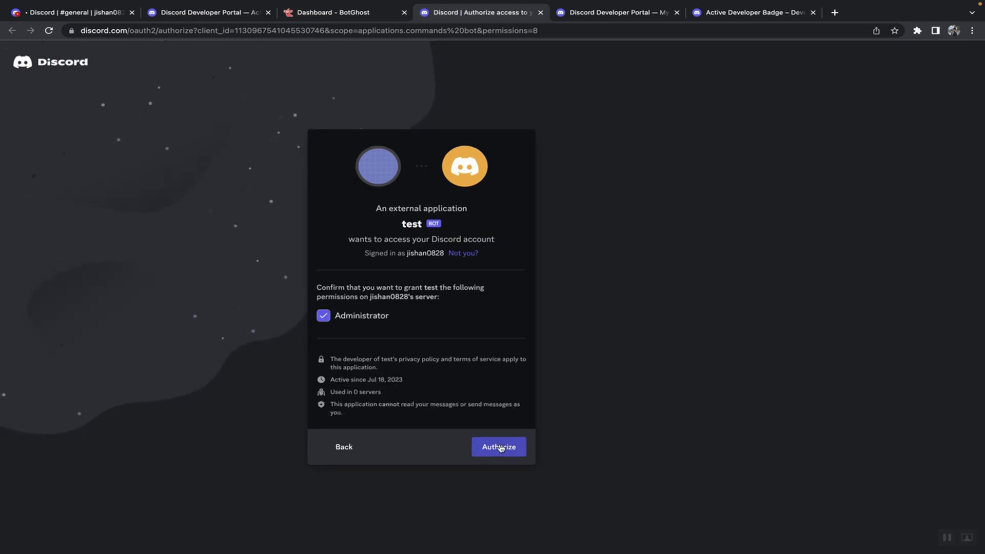
{"action": "left_click", "coordinate": [498, 457]}
{"action": "left_click", "coordinate": [423, 344]}
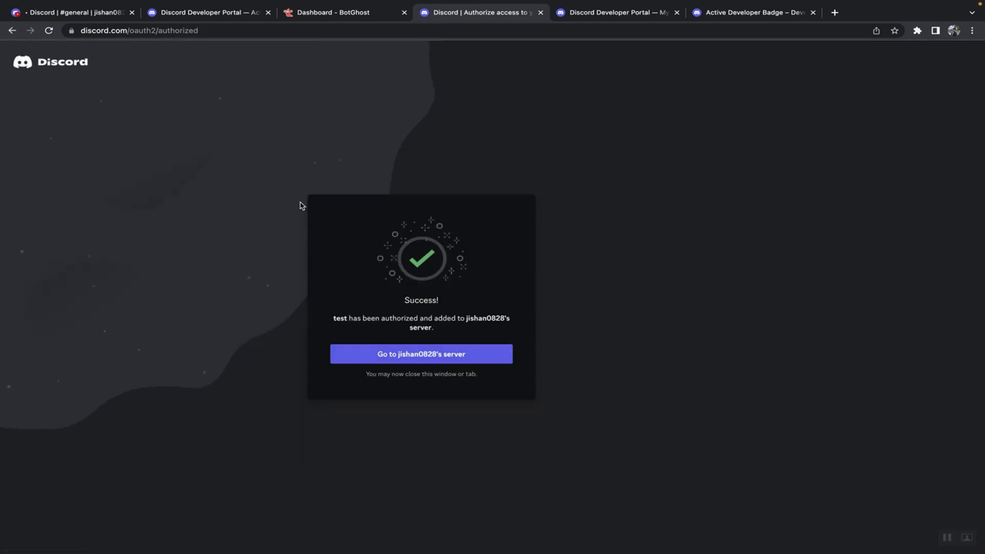
Run /activedevbadge in #general and follow the Active Developer link in the bot's reply.
{"action": "left_click", "coordinate": [99, 14]}
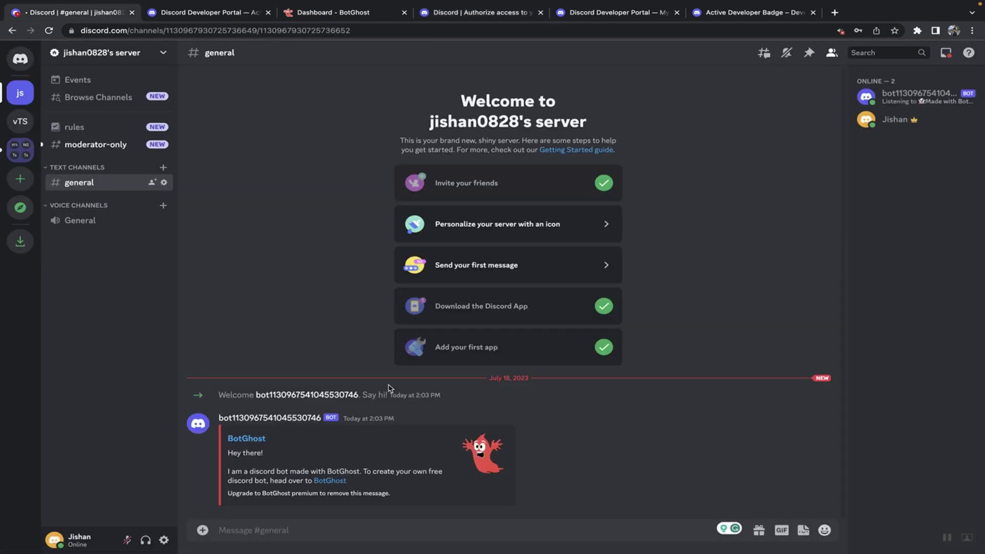
{"action": "left_click", "coordinate": [896, 105]}
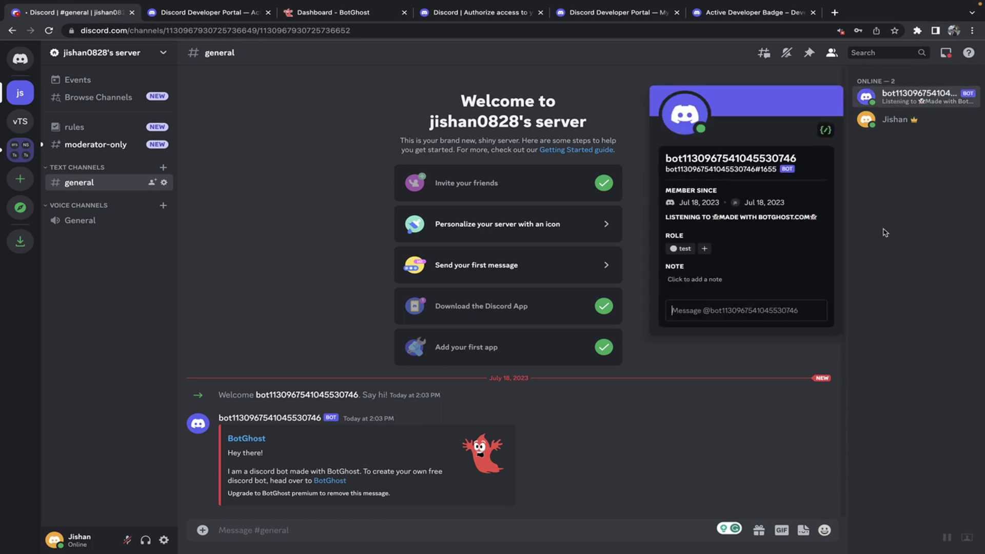
{"action": "left_click", "coordinate": [402, 531]}
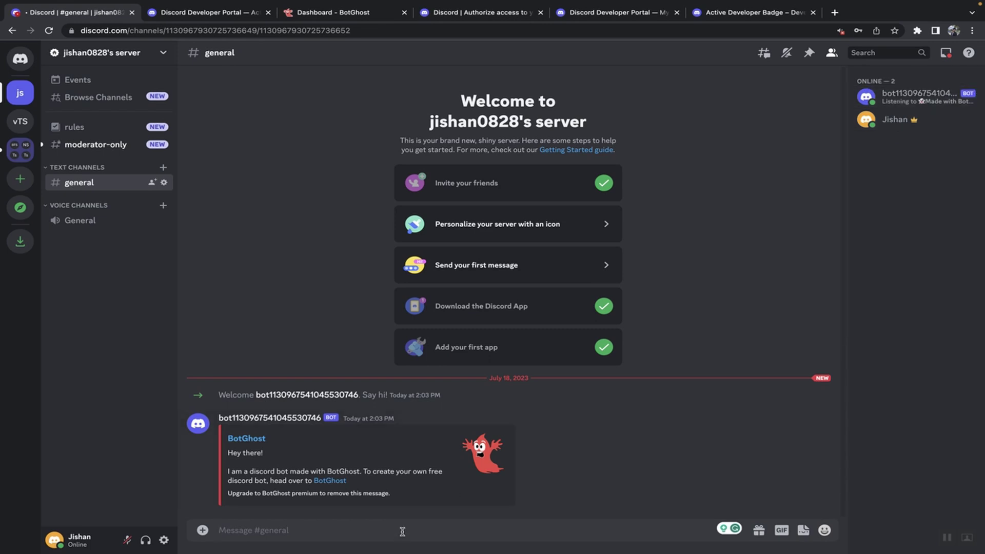
{"action": "type", "text": "/"}
{"action": "left_click", "coordinate": [332, 334]}
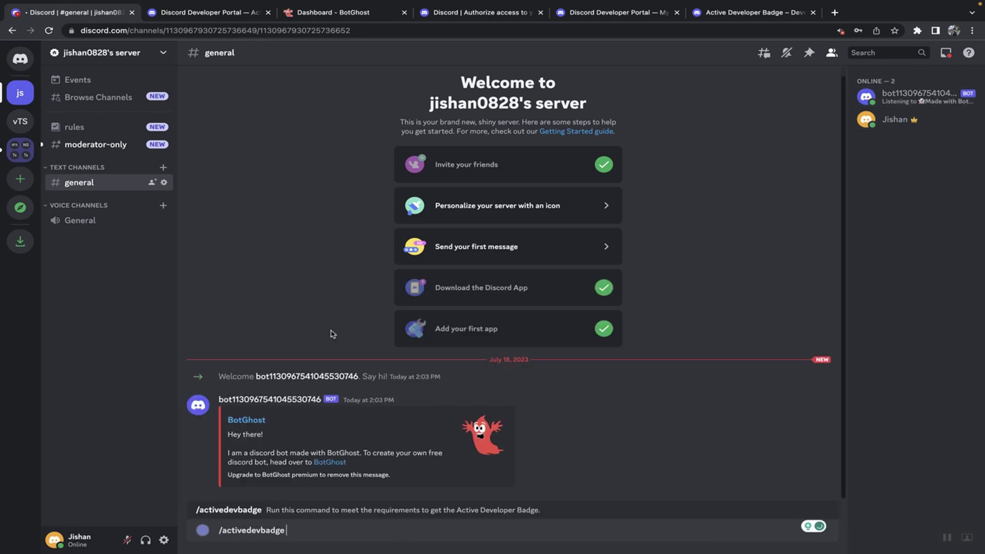
{"action": "key", "text": "Return"}
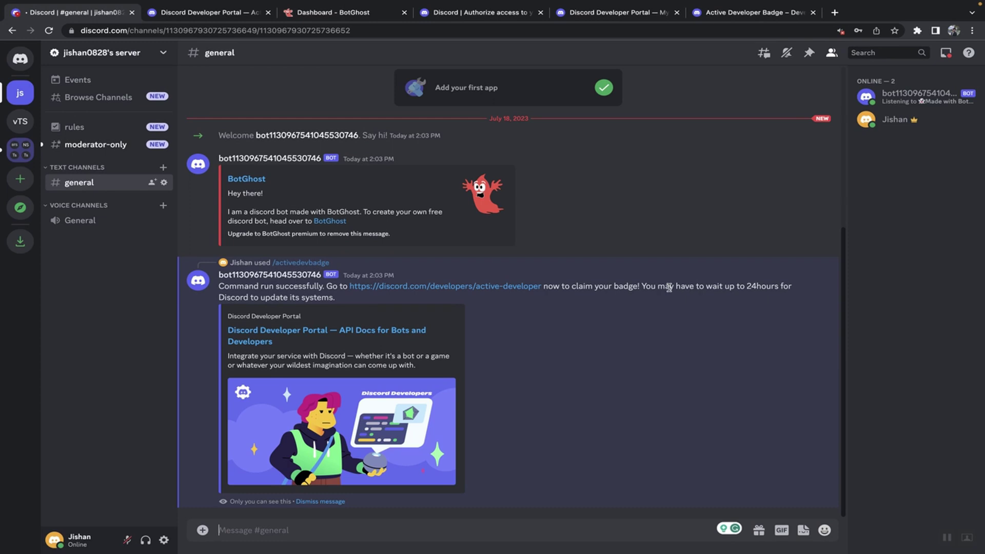
{"action": "left_click", "coordinate": [393, 286]}
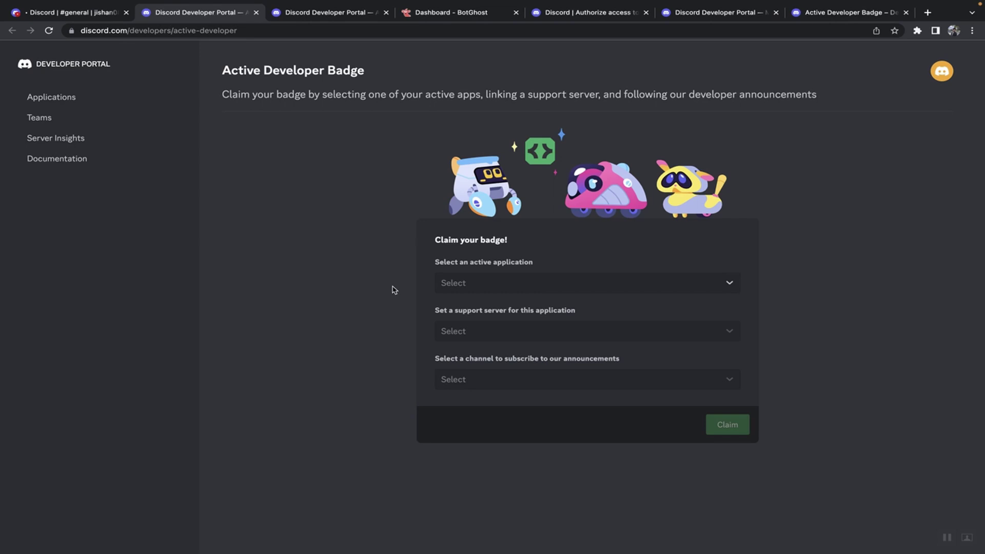
Select v14 as the active application on the Active Developer Badge form.
{"action": "left_click", "coordinate": [462, 287]}
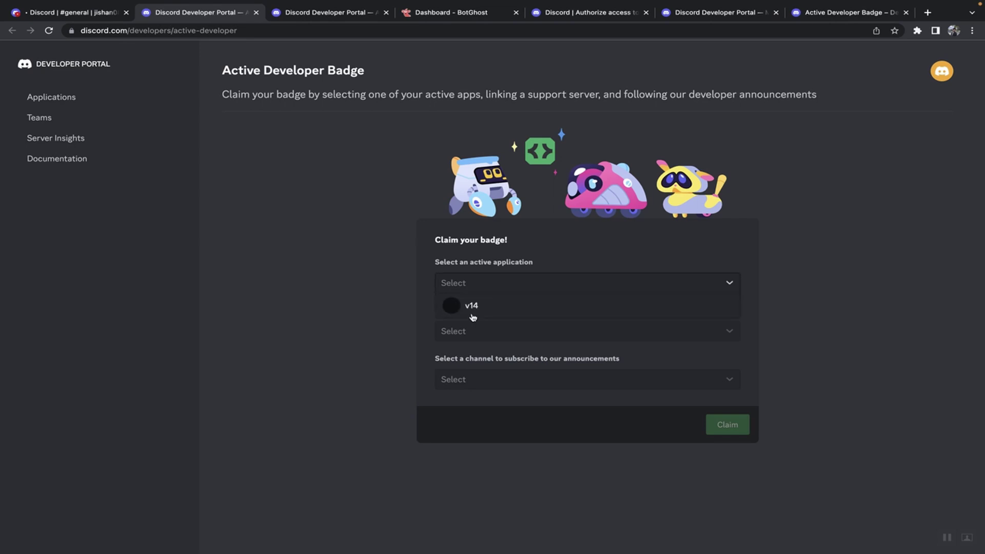
{"action": "left_click", "coordinate": [82, 14]}
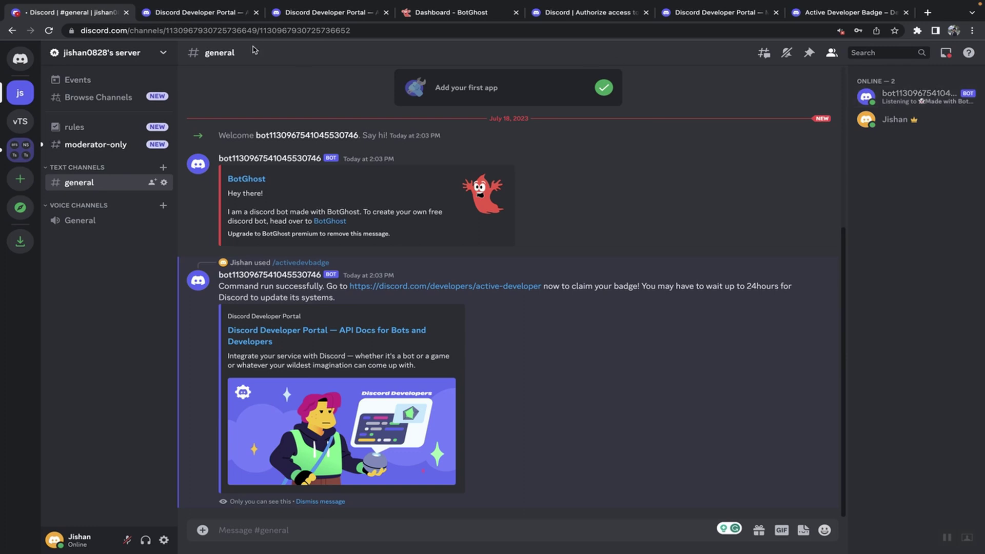
{"action": "left_click", "coordinate": [200, 11]}
{"action": "left_click", "coordinate": [505, 285]}
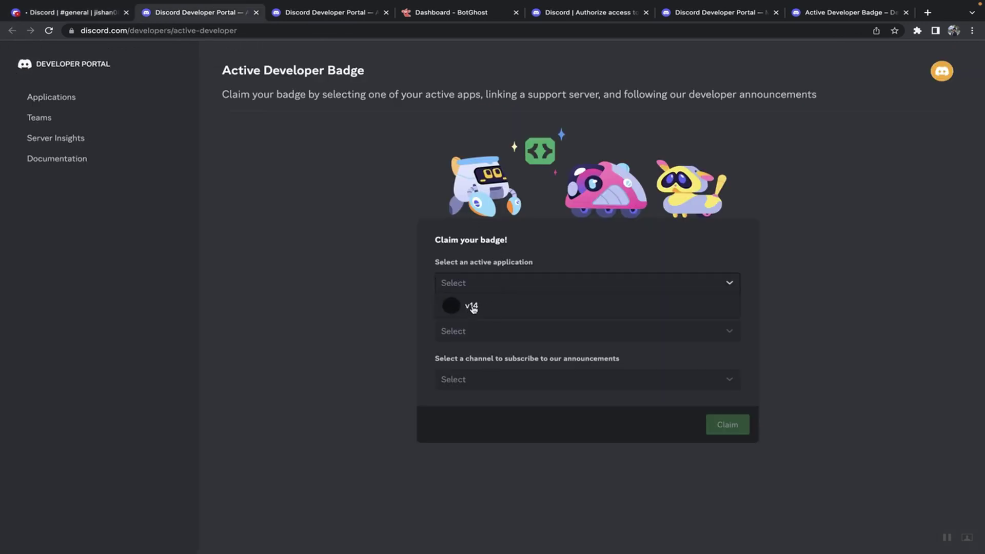
{"action": "left_click", "coordinate": [473, 307]}
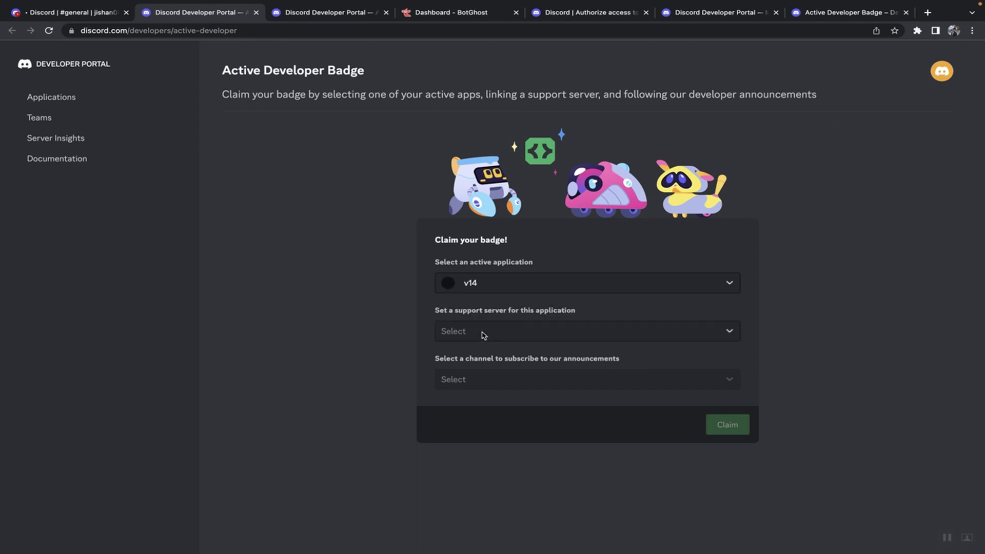
Choose the new server for support and #general for announcements, then claim the badge.
{"action": "left_click", "coordinate": [483, 334]}
{"action": "left_click", "coordinate": [496, 354]}
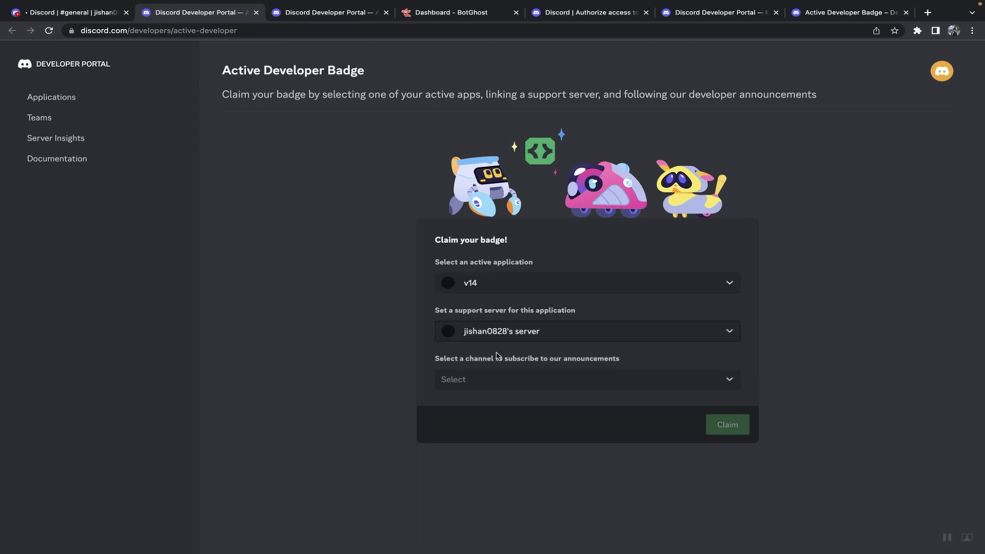
{"action": "left_click", "coordinate": [493, 383]}
{"action": "left_click", "coordinate": [499, 409]}
{"action": "left_click", "coordinate": [741, 428]}
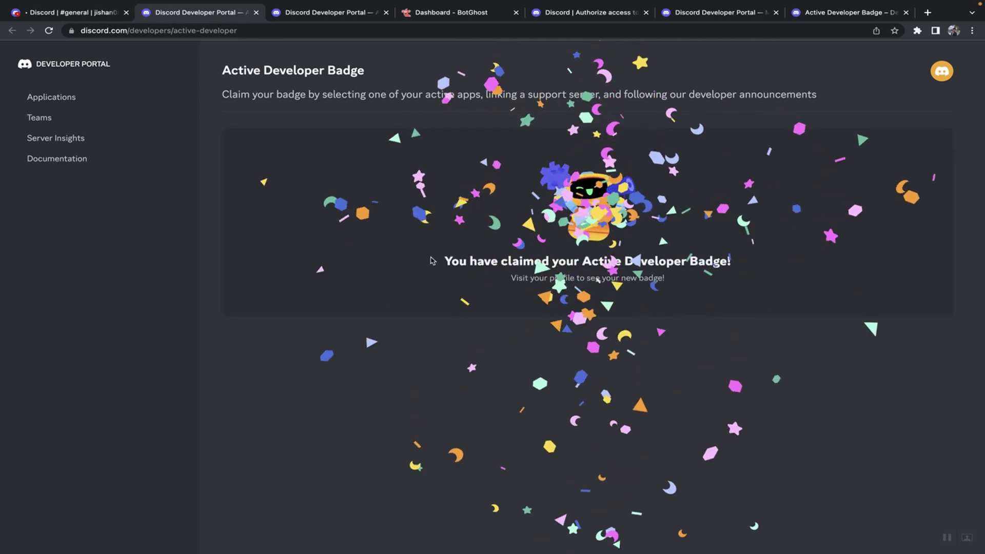
{"action": "triple_click", "coordinate": [751, 257]}
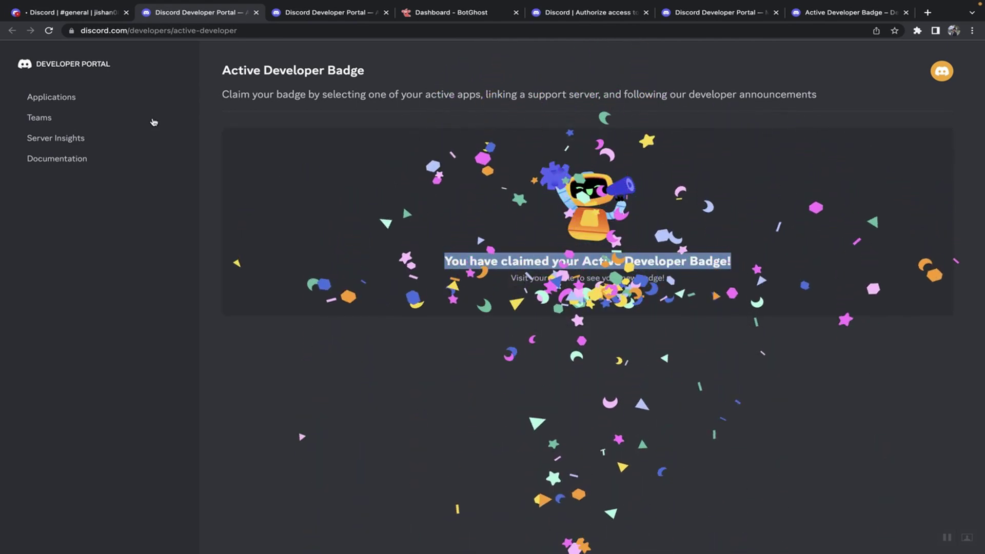
{"action": "left_click", "coordinate": [77, 12]}
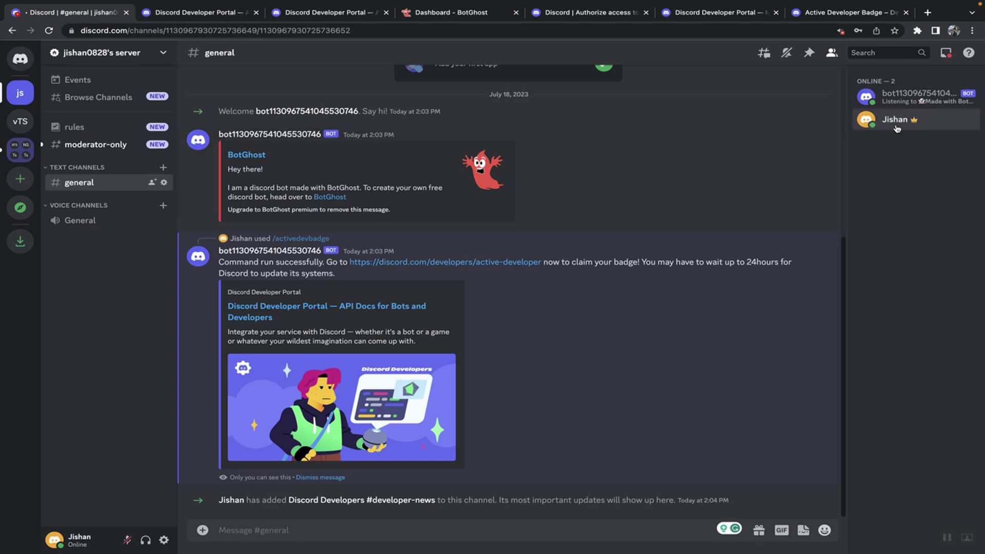
{"action": "left_click", "coordinate": [895, 119]}
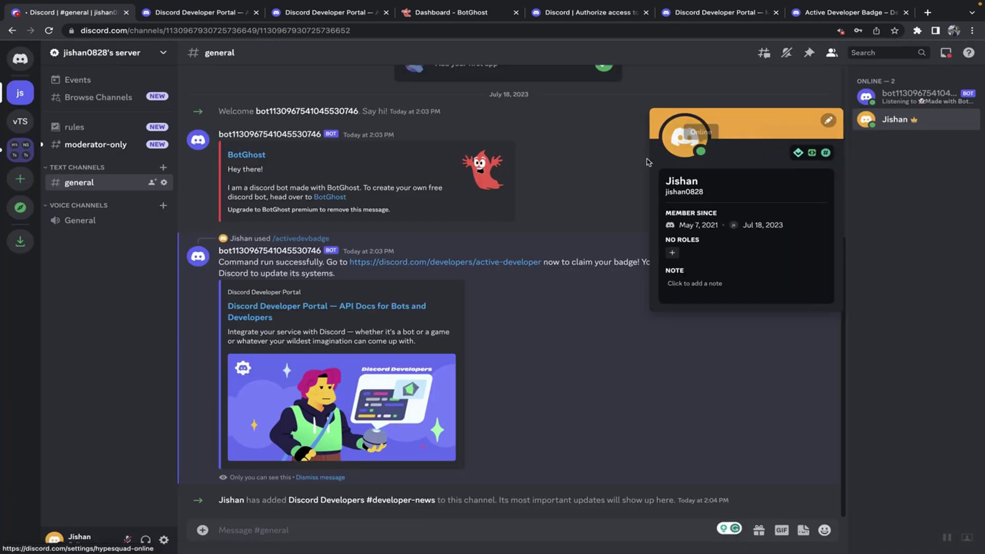
{"action": "left_click", "coordinate": [610, 162]}
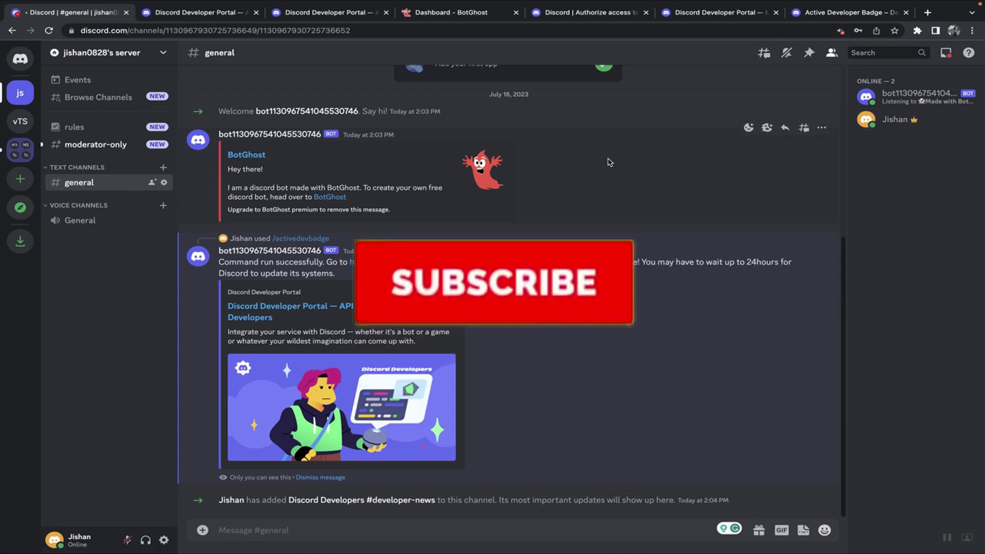